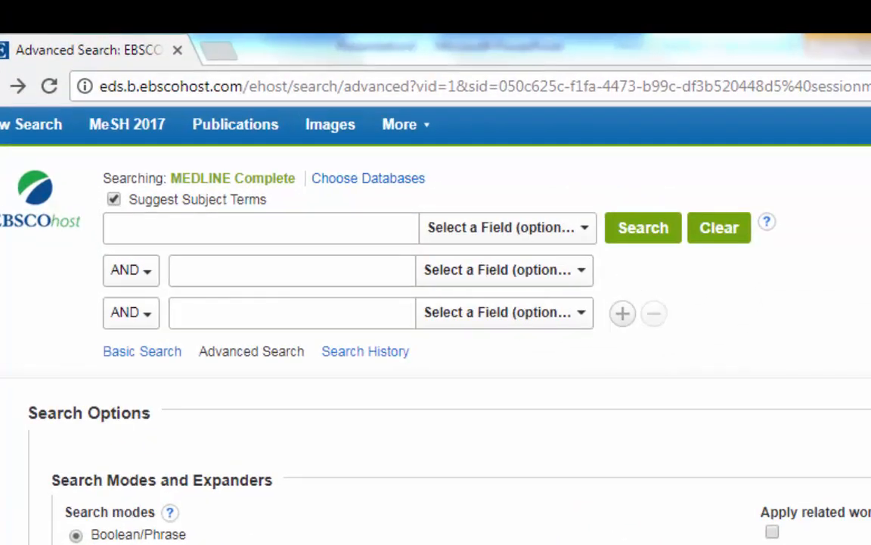
Step: Look up subject headings for autism and search the database with the Autistic Disorder heading
click(158, 227)
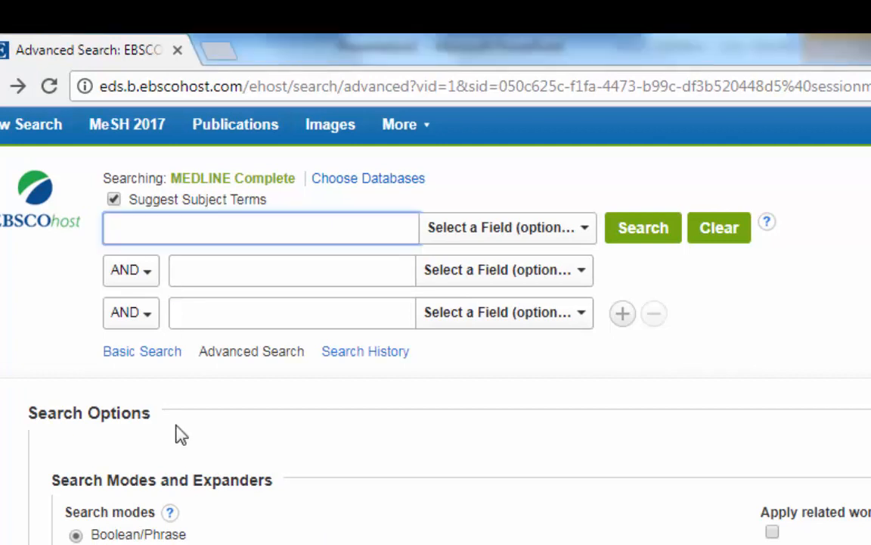
text(autism)
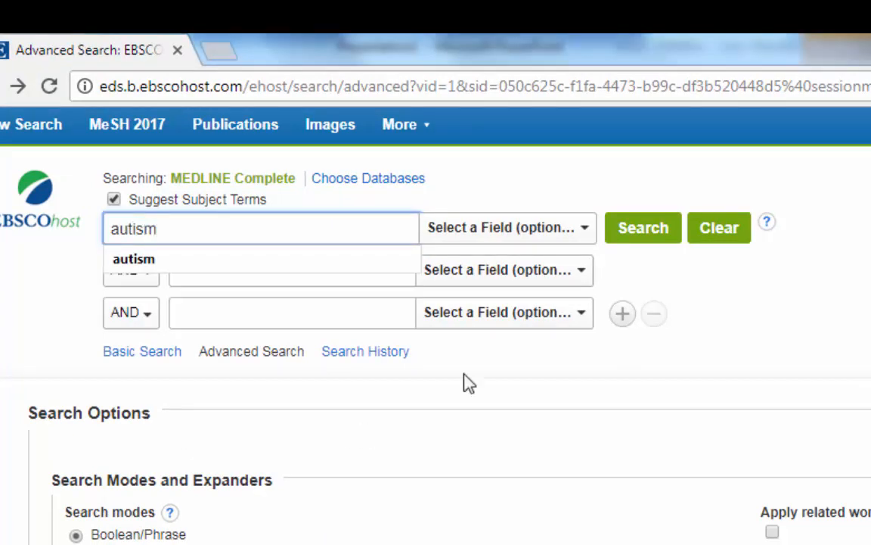
click(658, 245)
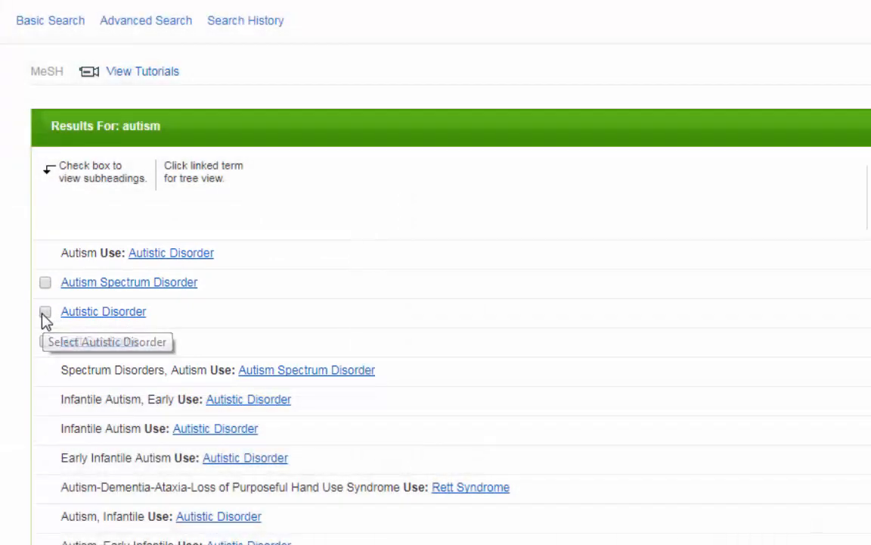
click(45, 313)
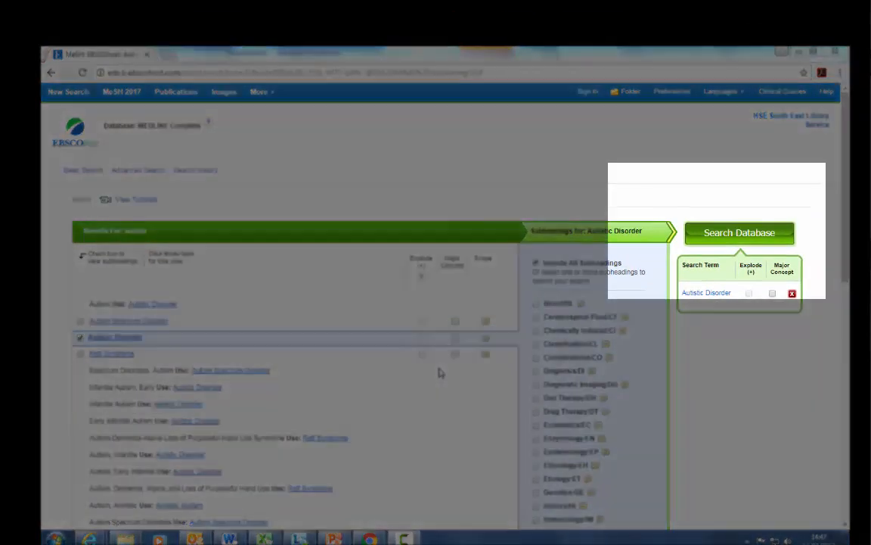
click(752, 246)
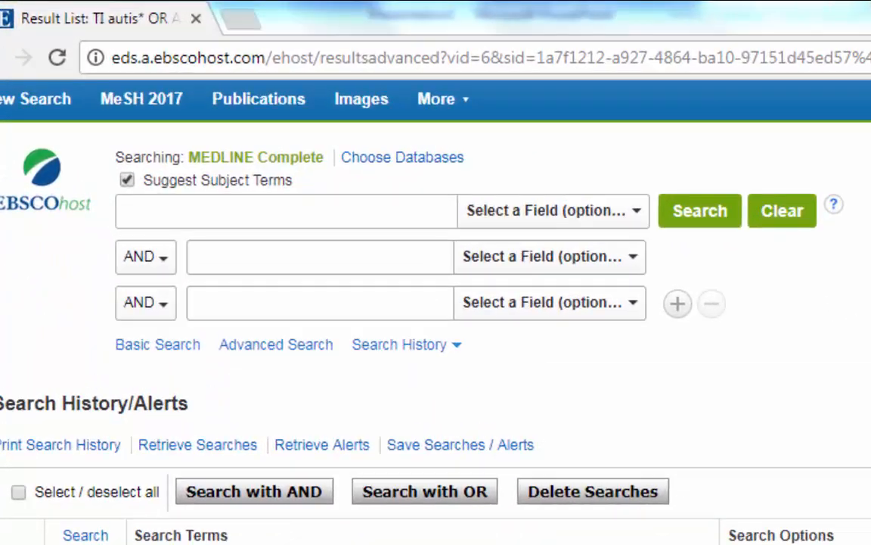
Step: Enter TI autis* in the first search row
click(136, 203)
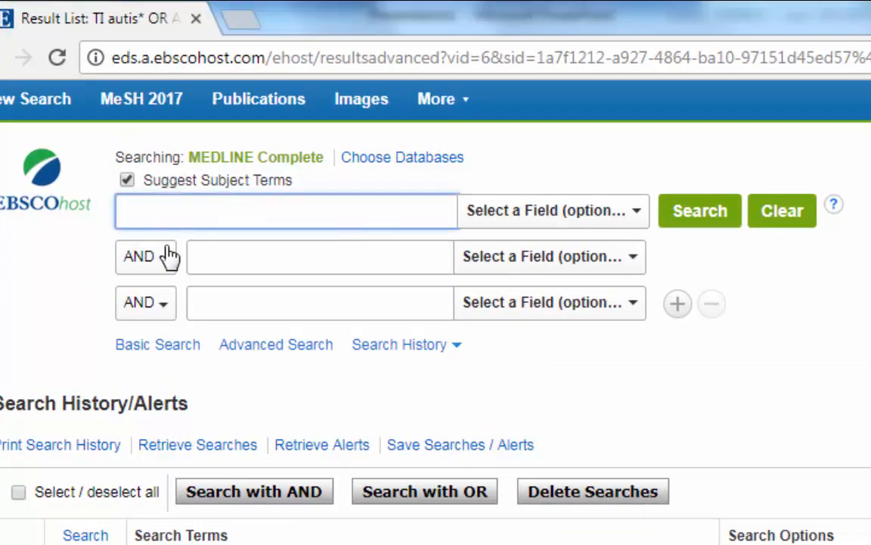
text(TI)
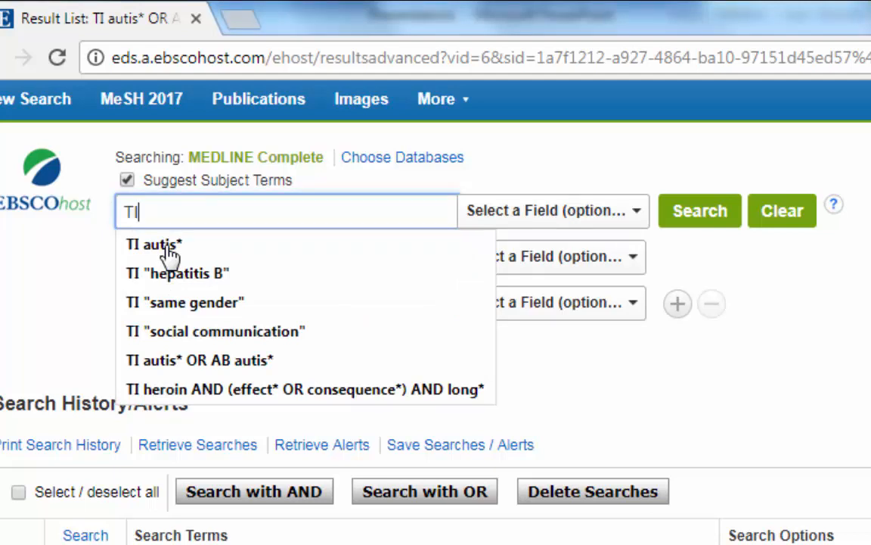
text( aut)
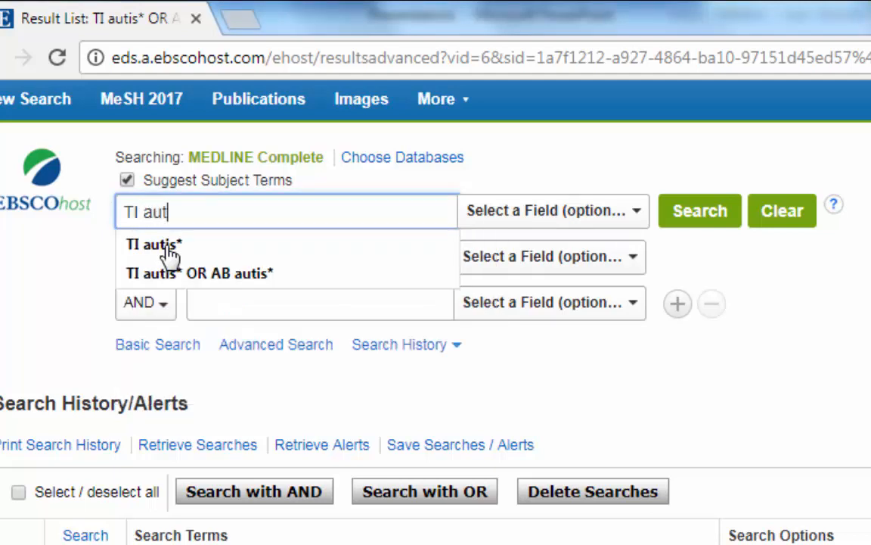
text(is*)
click(866, 378)
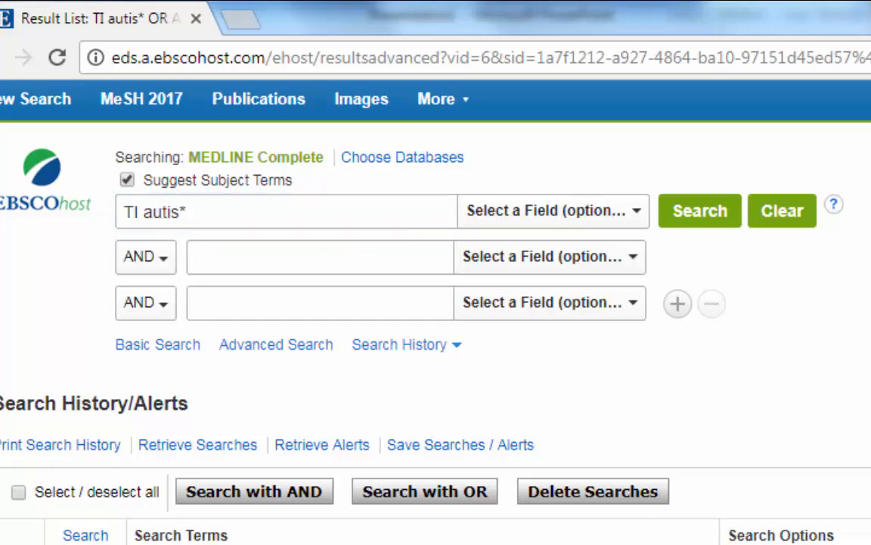
Step: Add AB autis* in the second row, joined with OR, and run the search
click(166, 265)
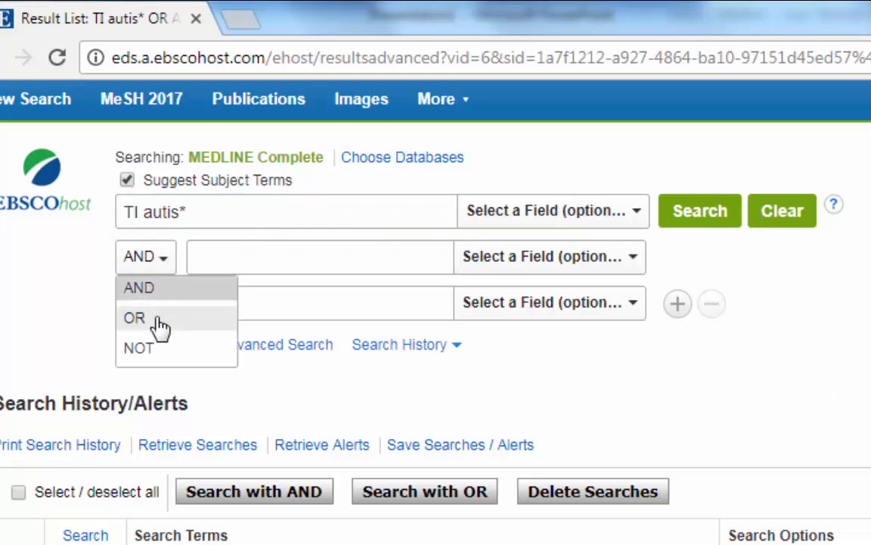
click(162, 318)
click(199, 250)
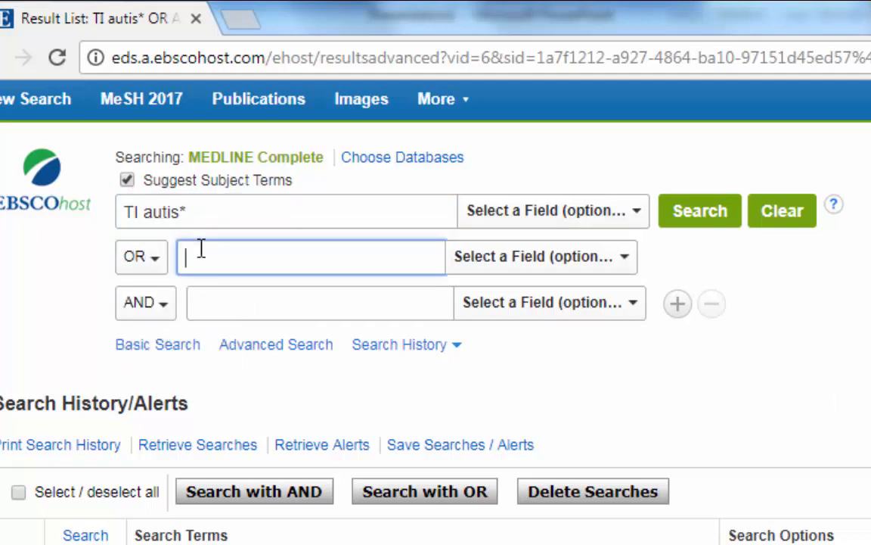
text(AB )
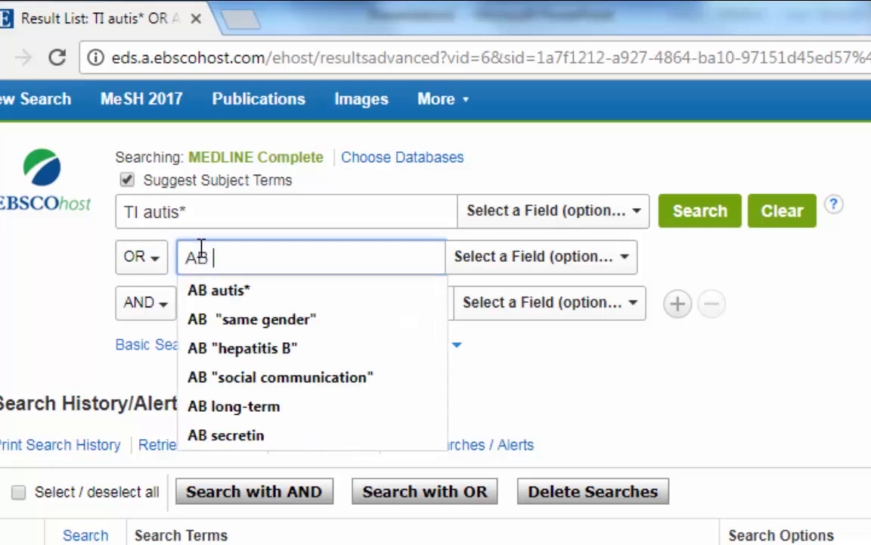
text(a)
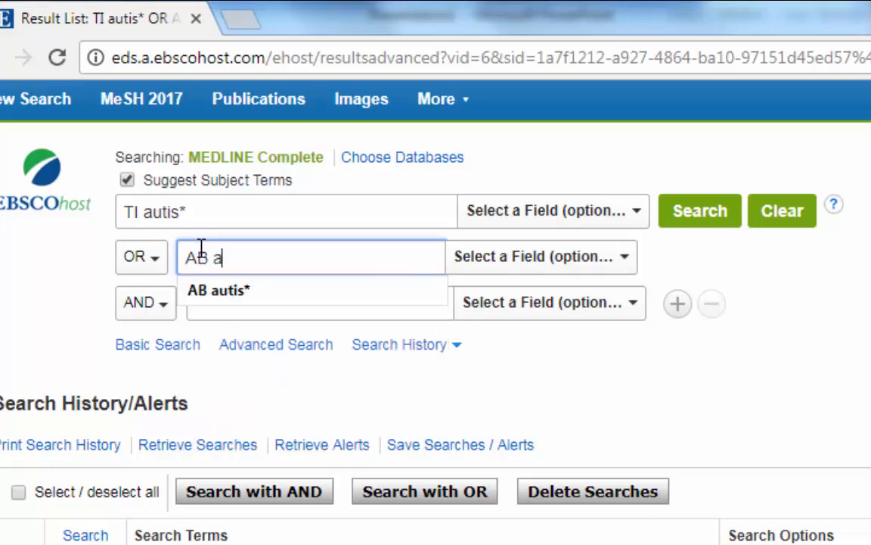
text(utis*)
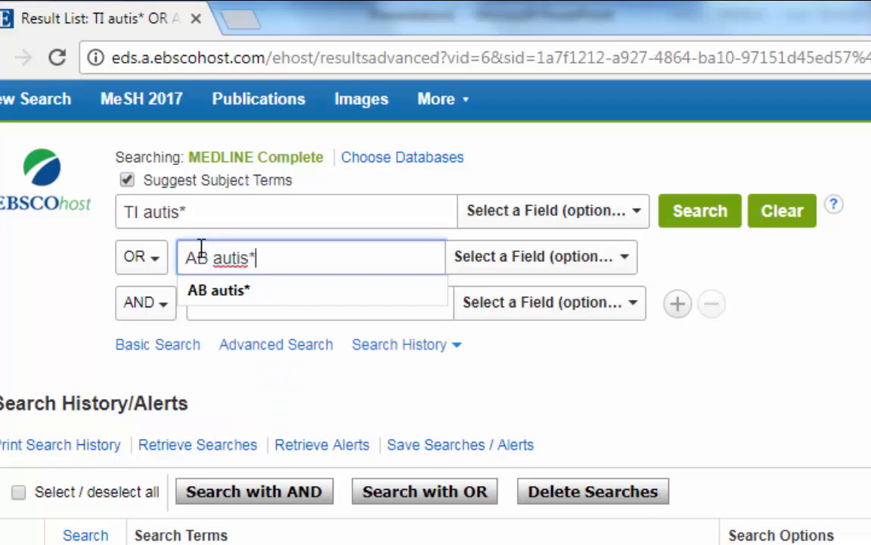
key(Return)
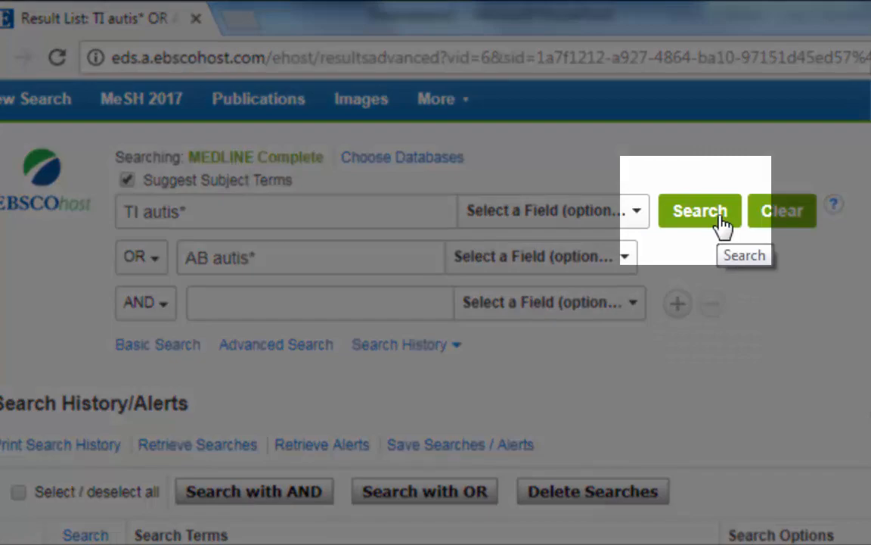
click(699, 211)
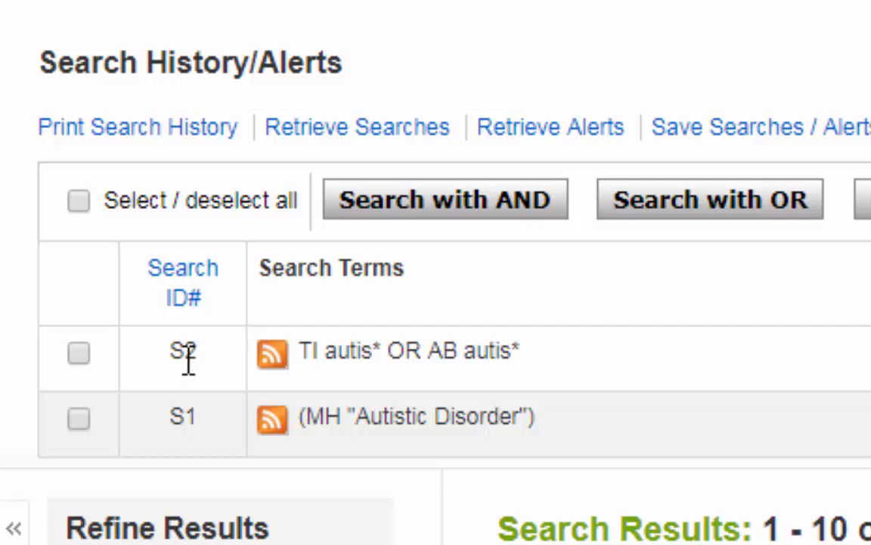
Step: Combine searches S1 and S2 with OR from the search history
click(78, 418)
click(77, 362)
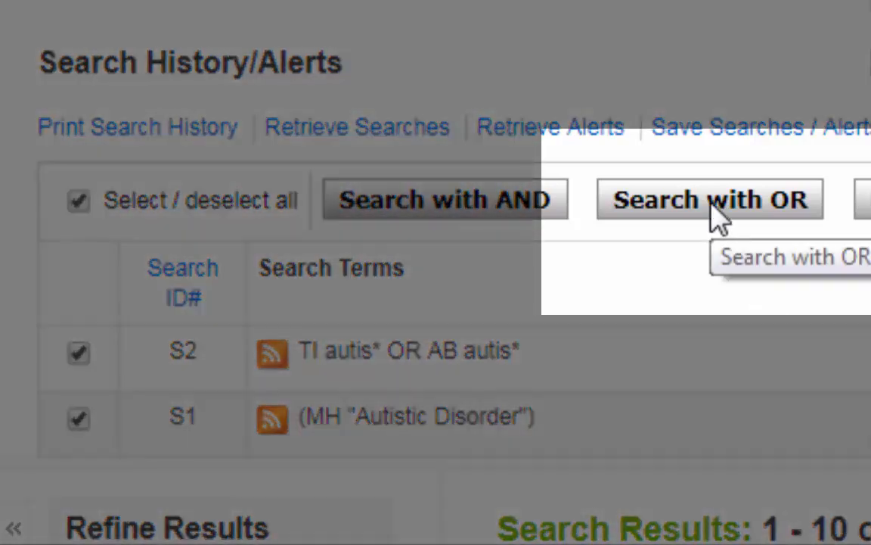
click(718, 219)
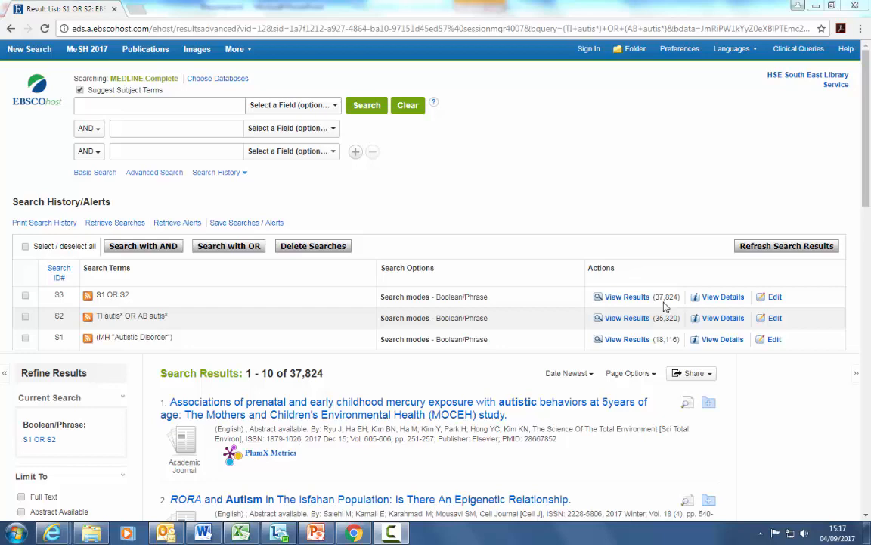
Step: Look up subject headings for communication
click(122, 105)
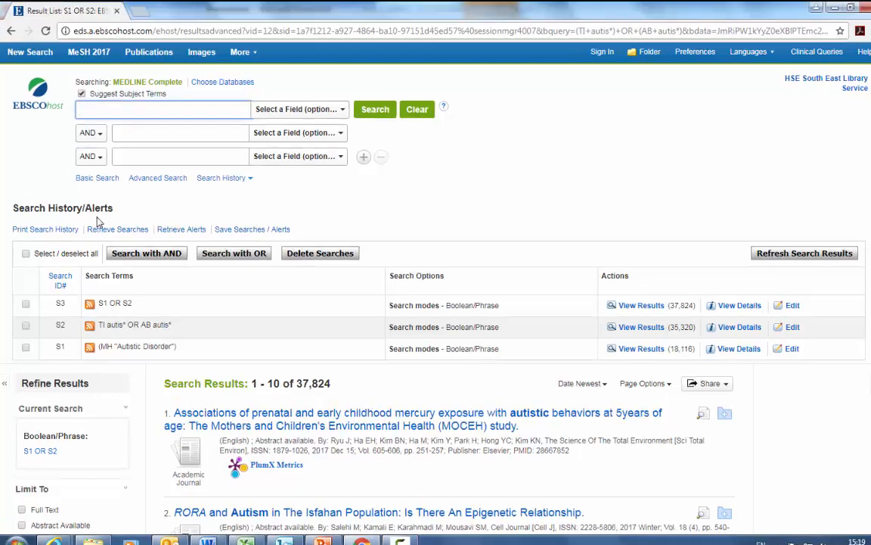
text(comm)
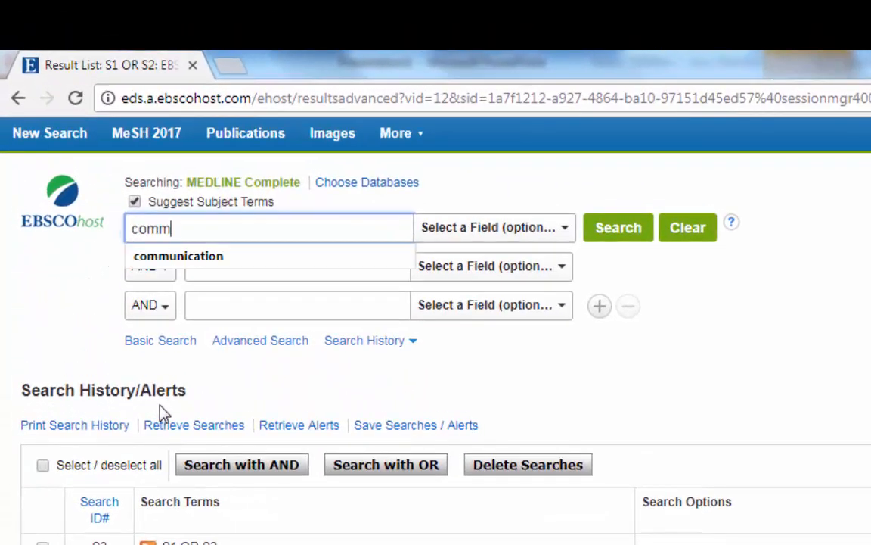
text(unicatio)
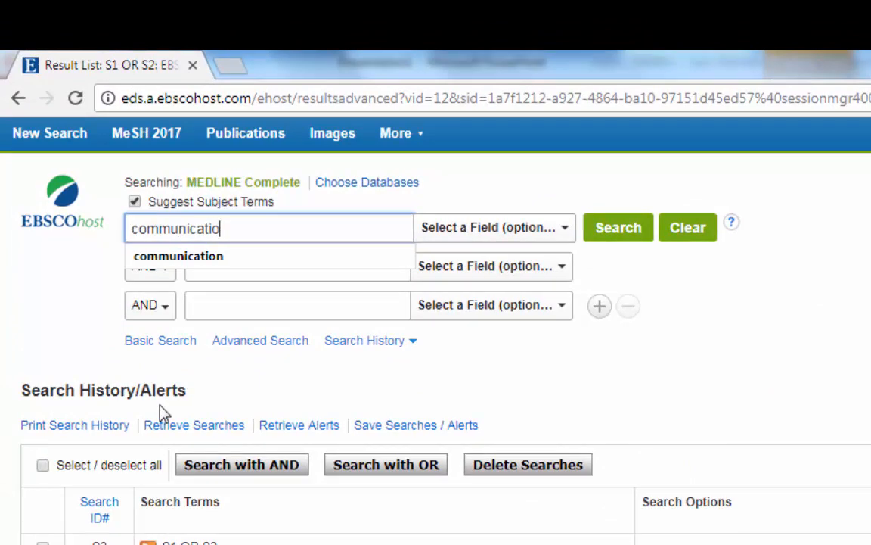
text(n)
click(624, 230)
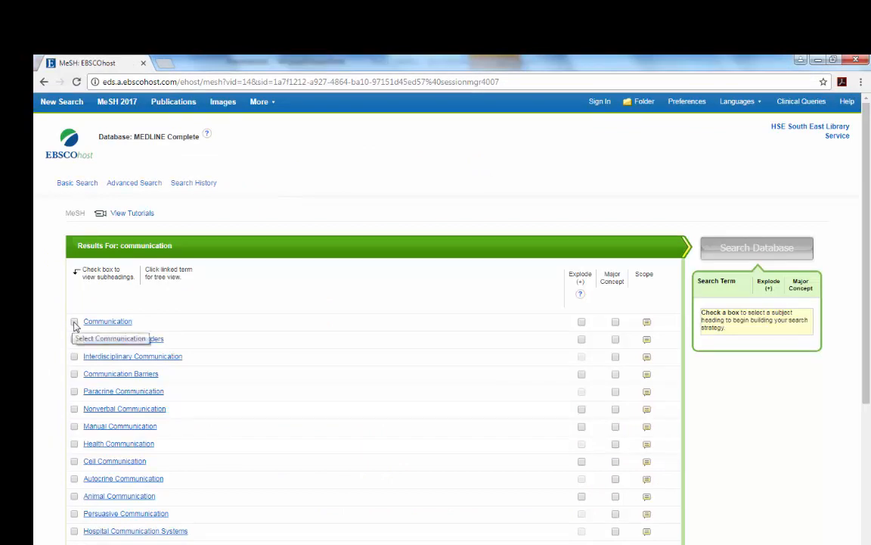
Step: Select the Communication heading with Explode and search the database
click(74, 323)
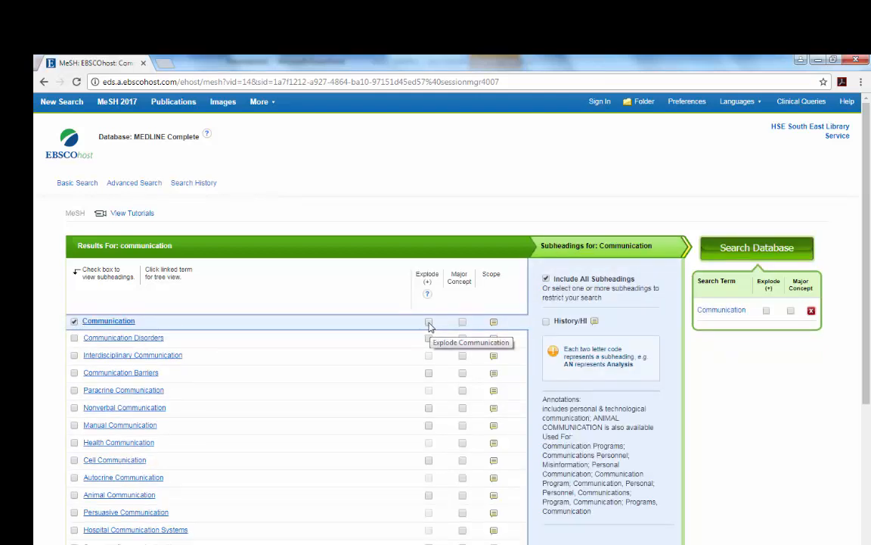
click(428, 322)
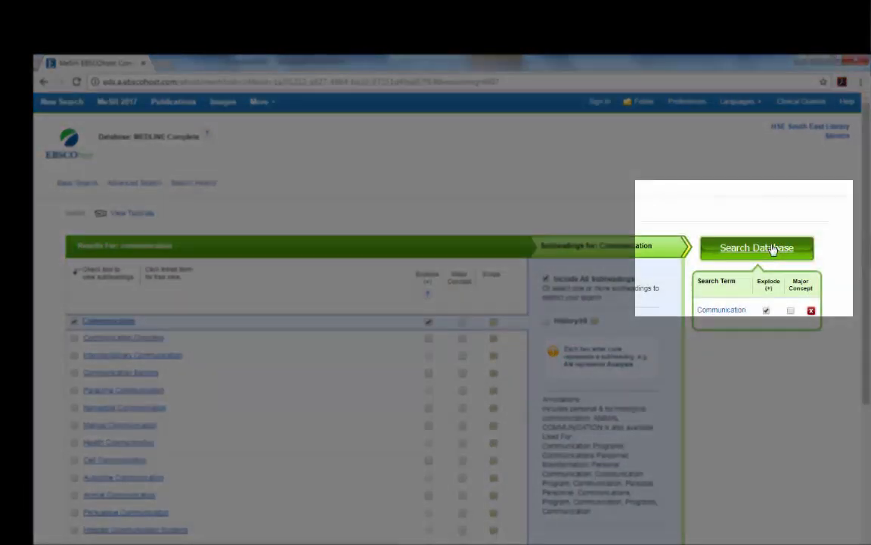
click(773, 249)
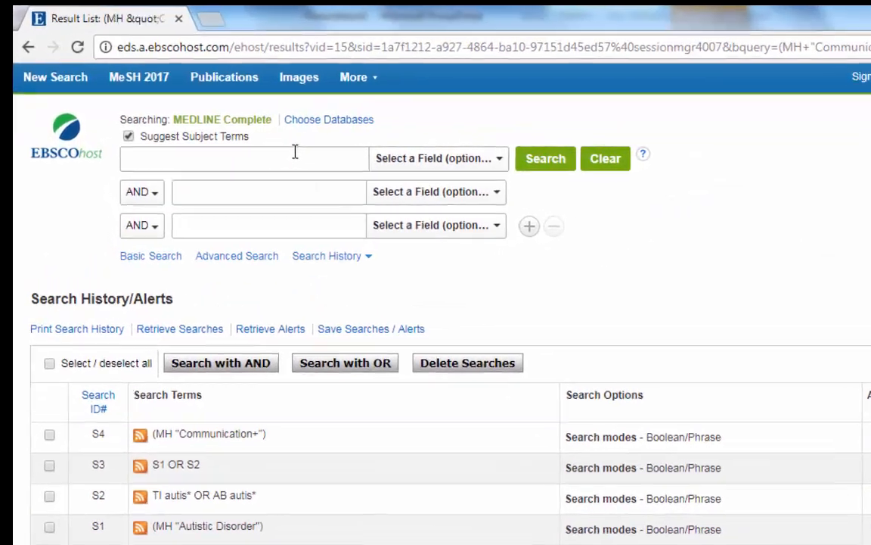
Step: Enter TI "social communication" in the first search row
click(223, 154)
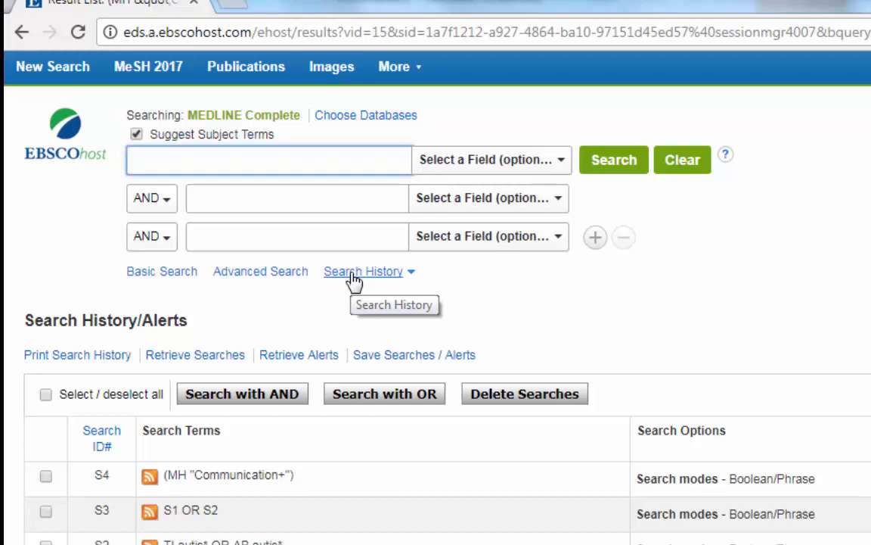
text(TI)
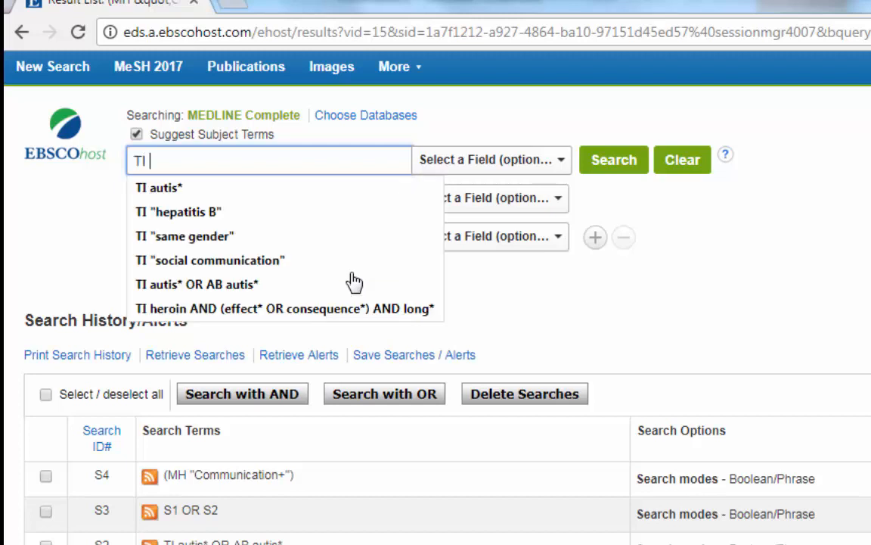
text( ")
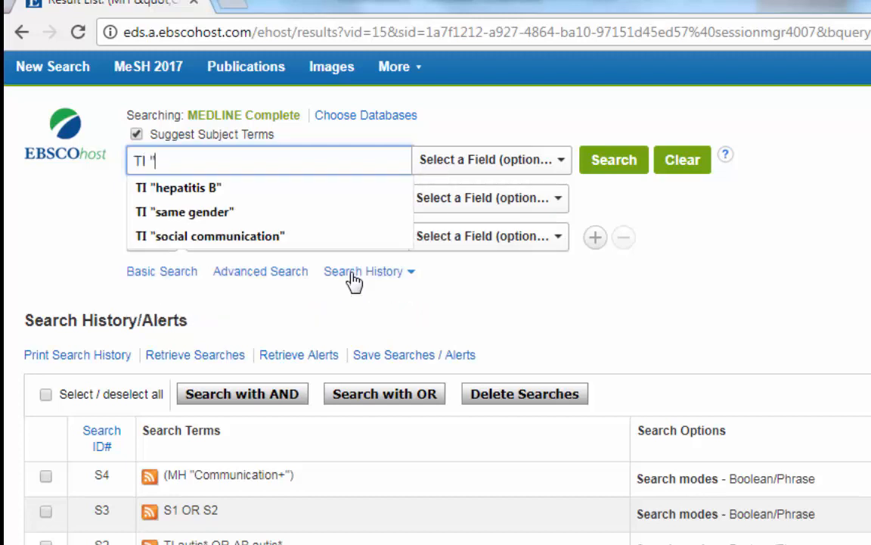
text(social )
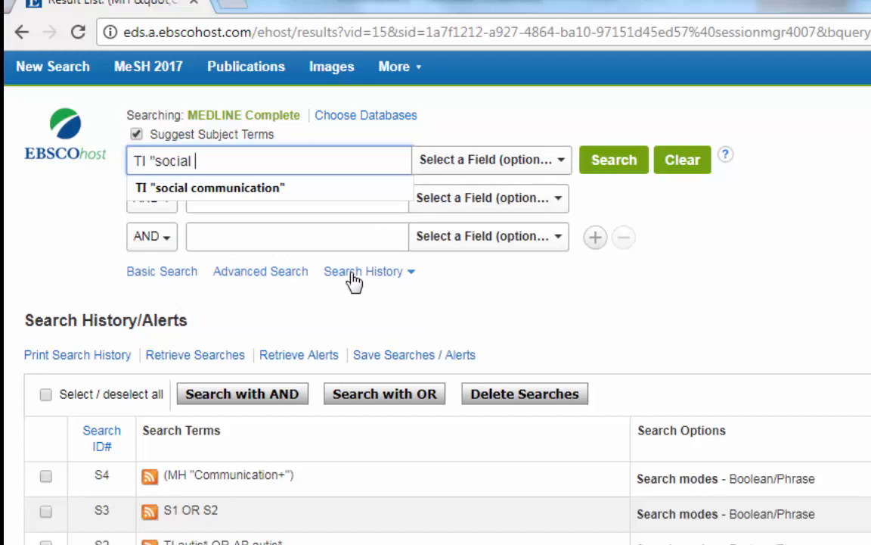
text(communi)
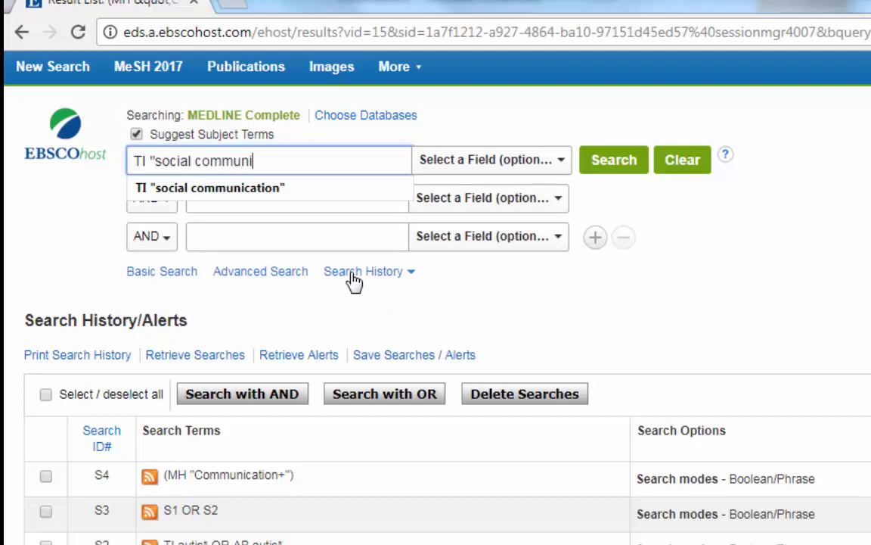
text(cation")
Step: Add AB "social communication" as an OR row beneath the title search and run the search
click(165, 206)
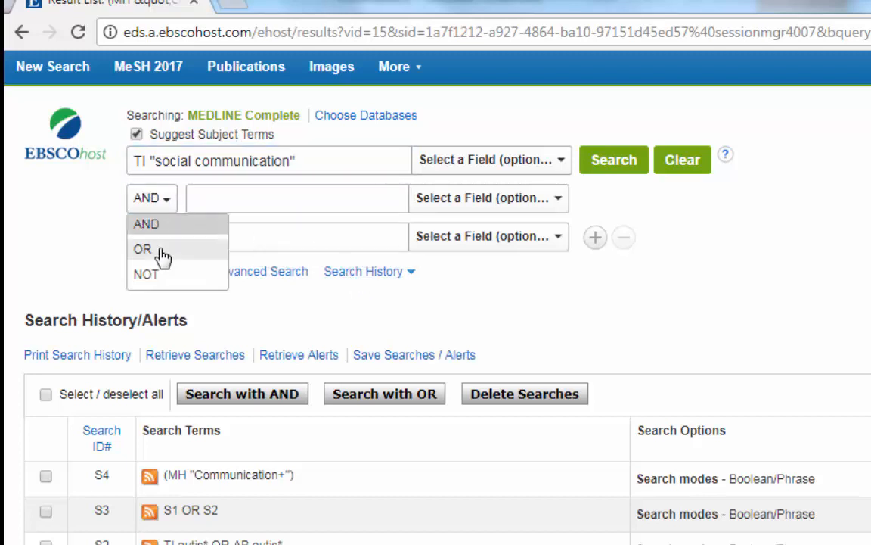
click(164, 255)
click(202, 197)
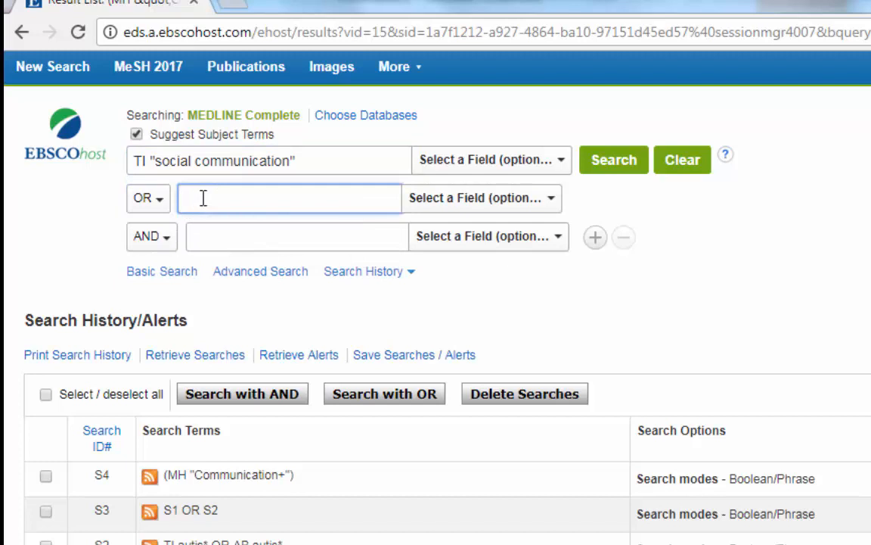
text(AB)
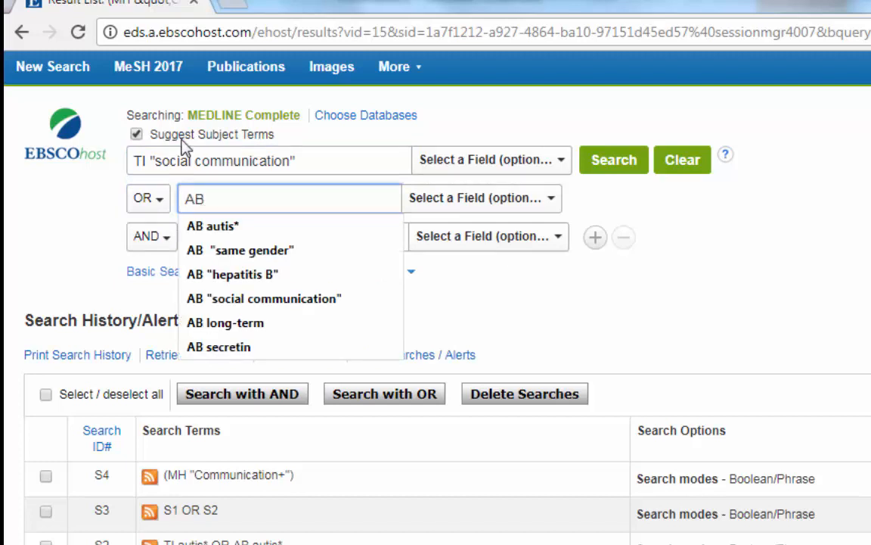
drag(149, 161, 273, 168)
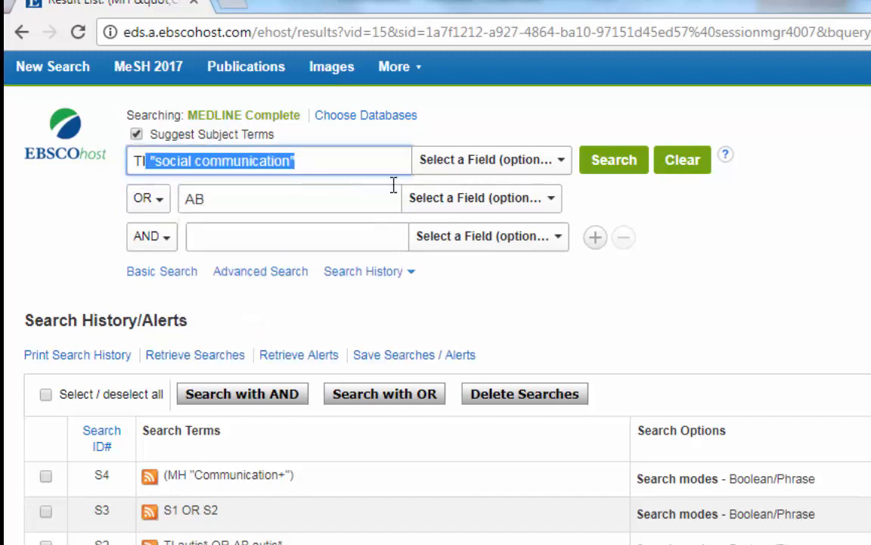
key(ctrl+c)
click(253, 199)
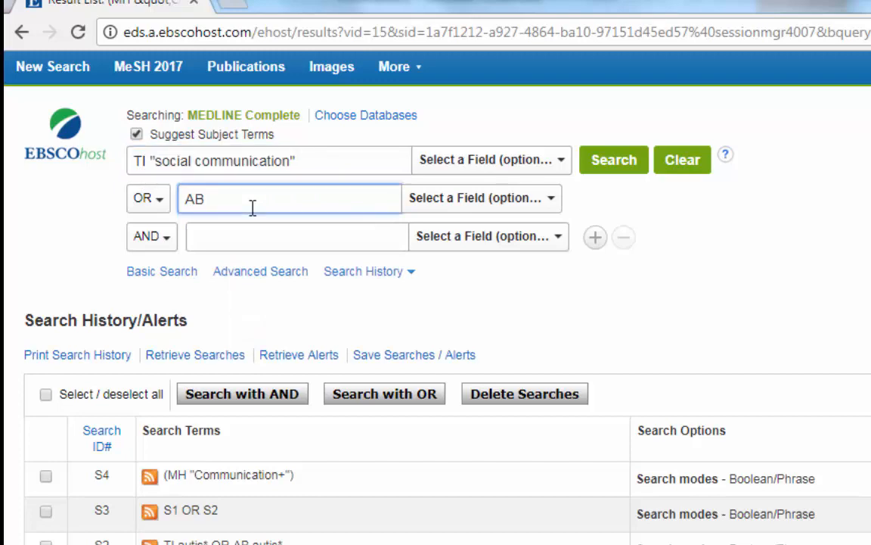
key(ctrl+v)
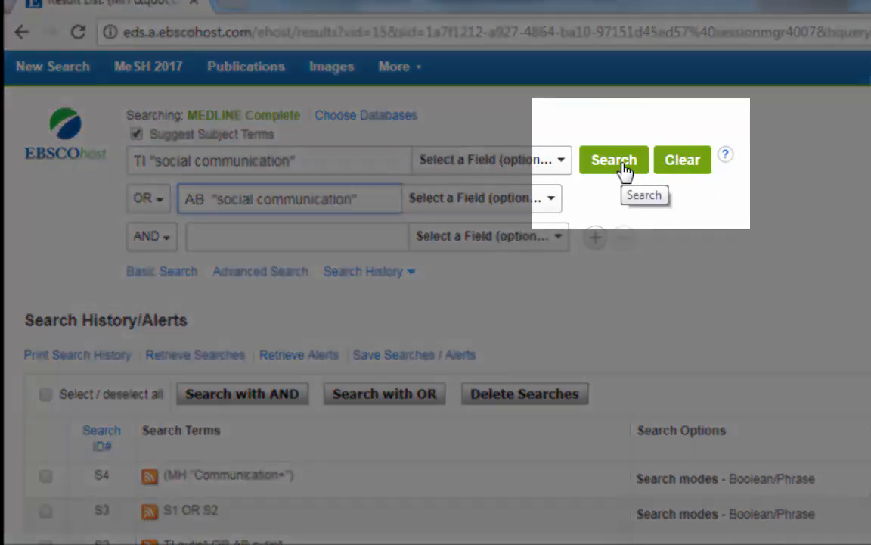
click(622, 171)
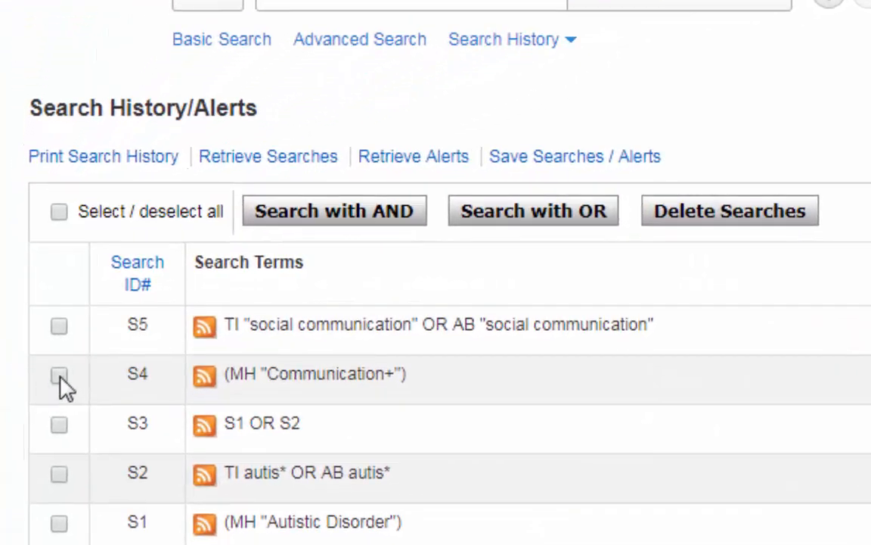
Step: Combine searches S4 and S5 with OR, then combine S3 and S6 with AND from the search history
click(59, 326)
click(566, 213)
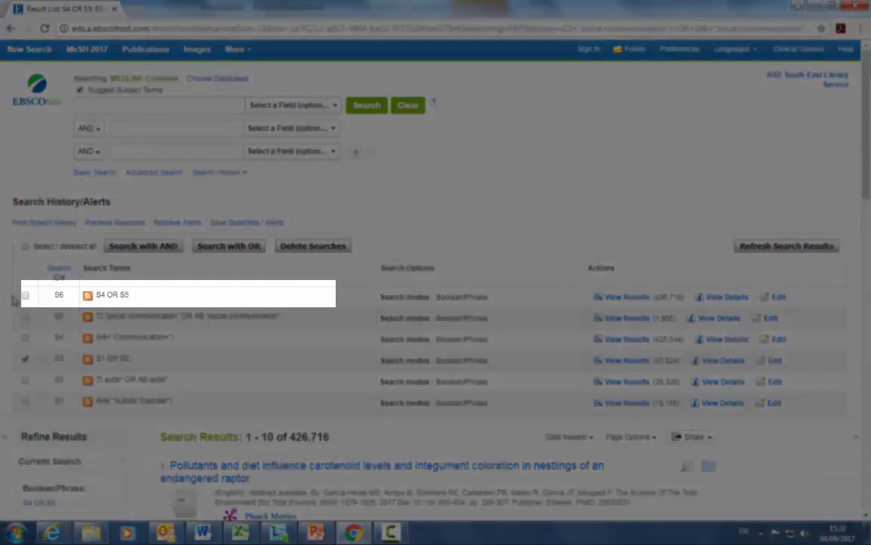
click(25, 295)
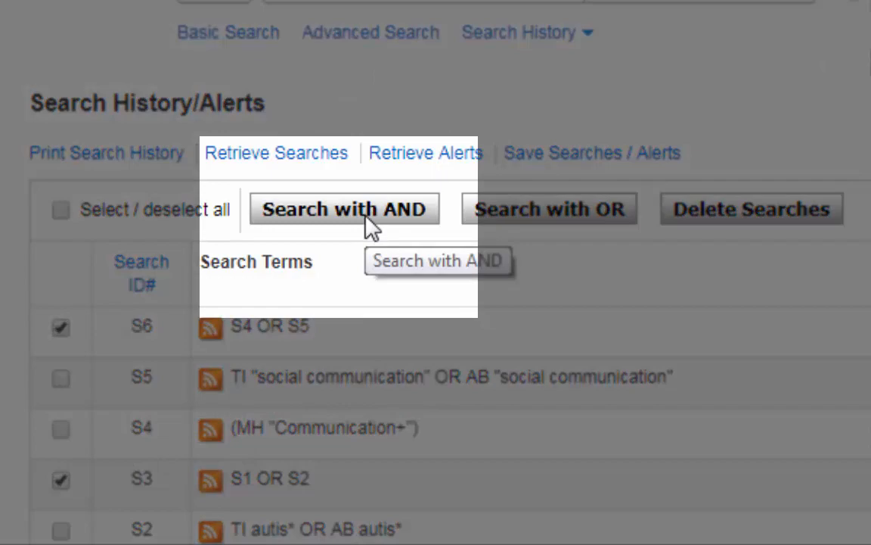
click(369, 225)
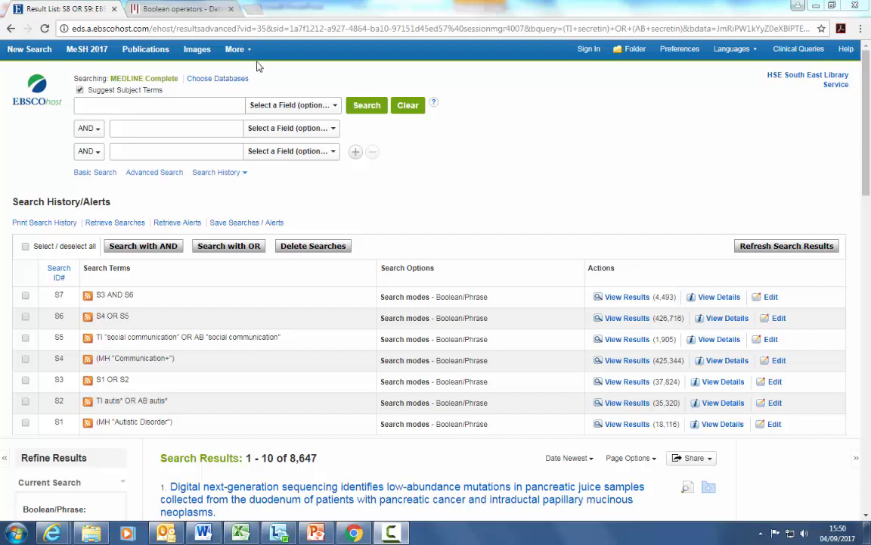
Step: Look up subject headings for secretin and search the database with the Secretin heading
click(178, 9)
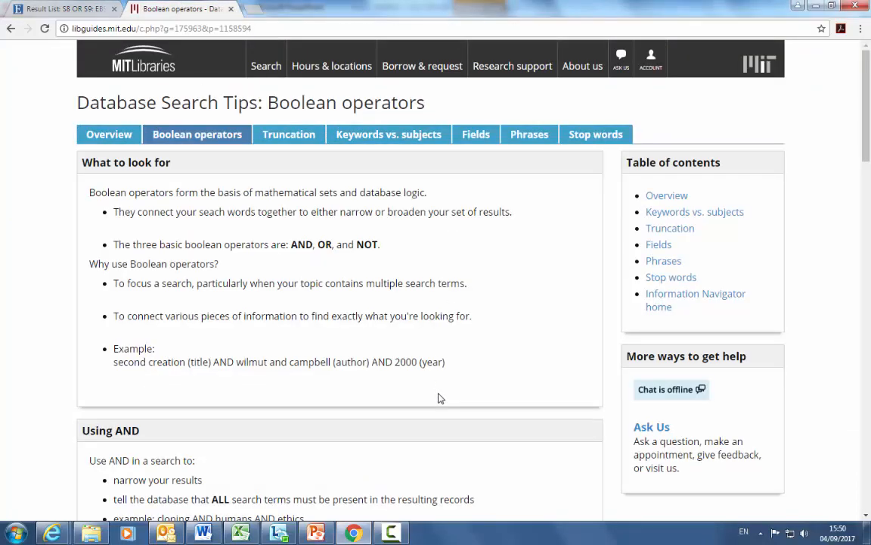
click(75, 14)
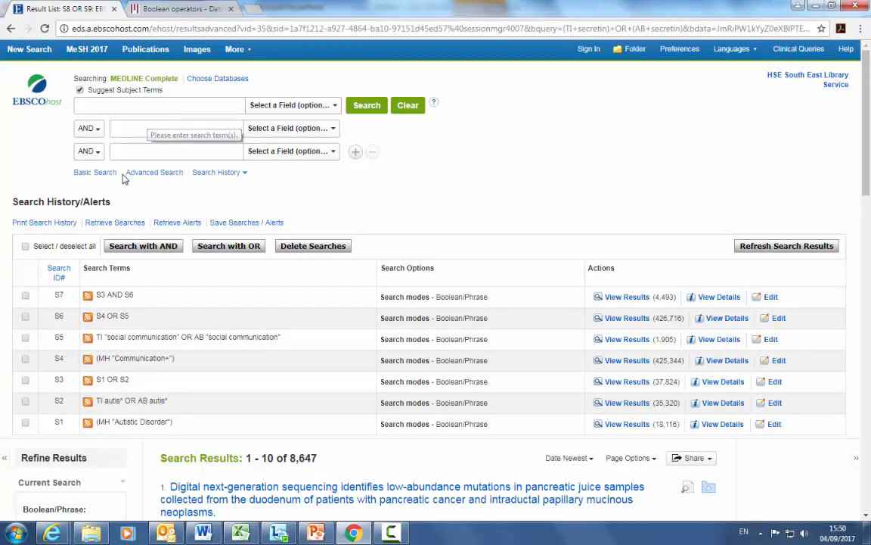
click(98, 100)
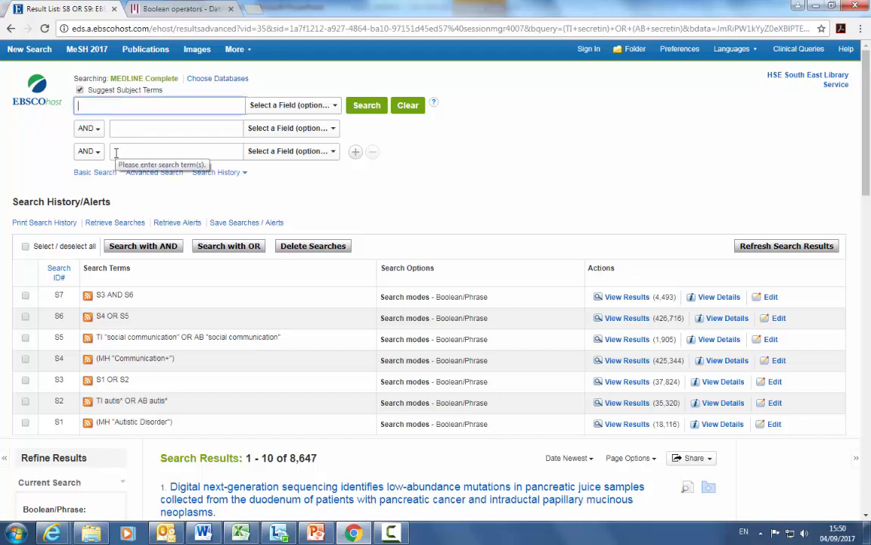
text(secretin)
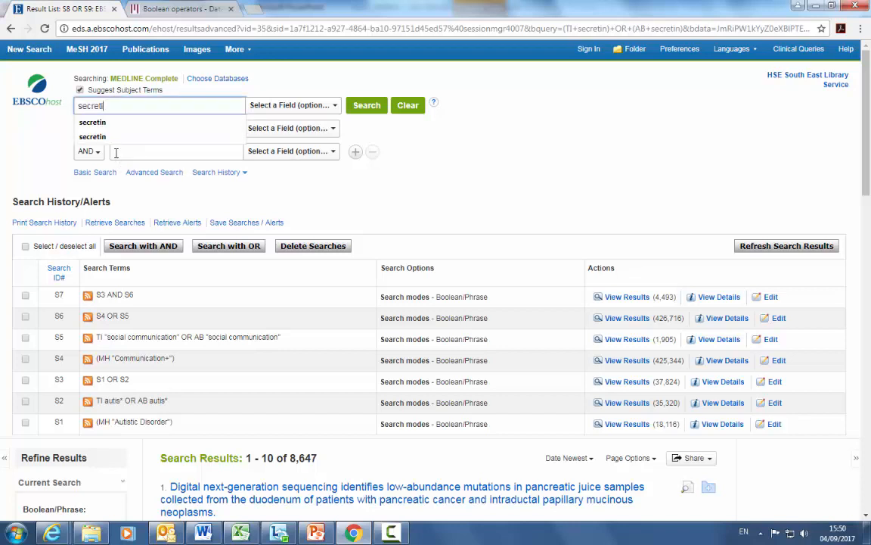
click(366, 108)
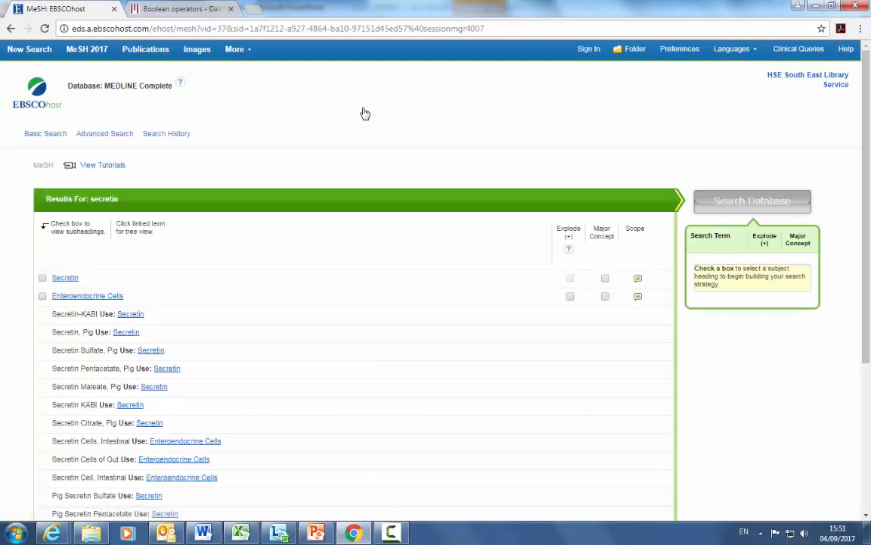
click(43, 278)
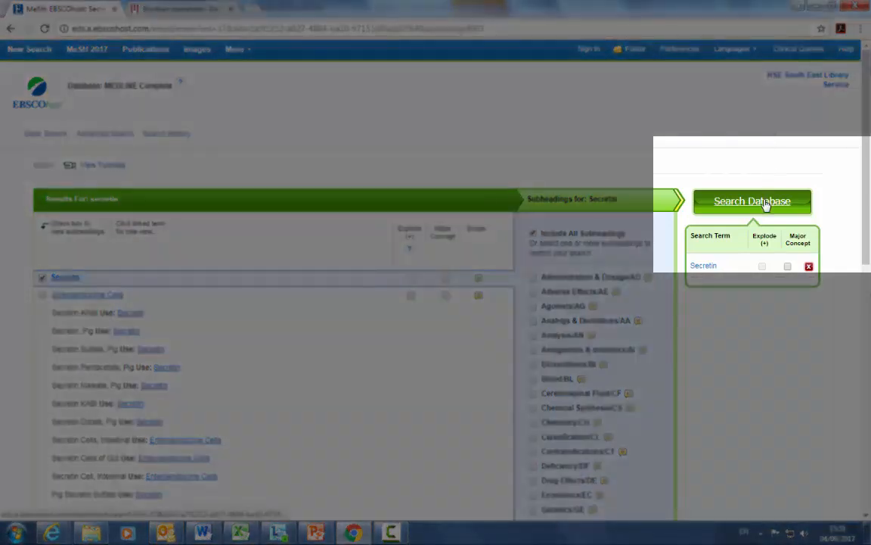
click(766, 202)
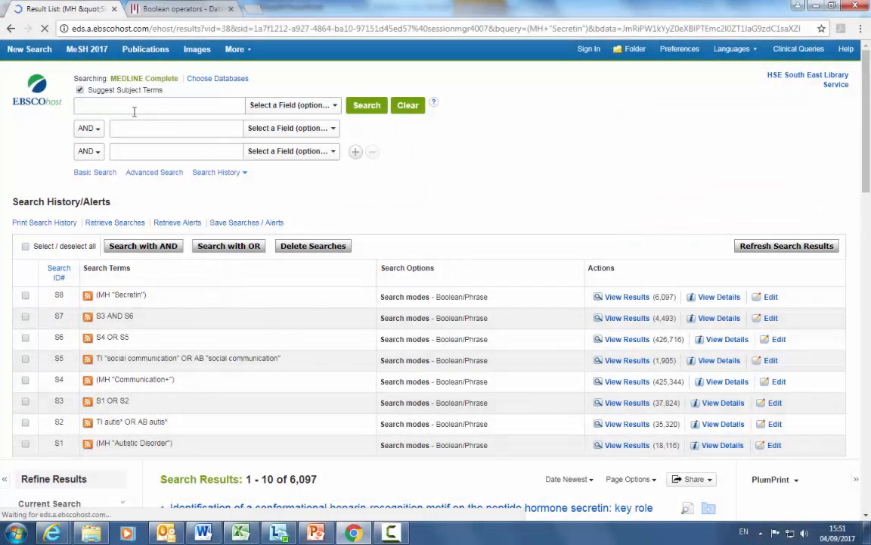
Step: Search TI secretin OR AB secretin using the first two search rows
click(136, 103)
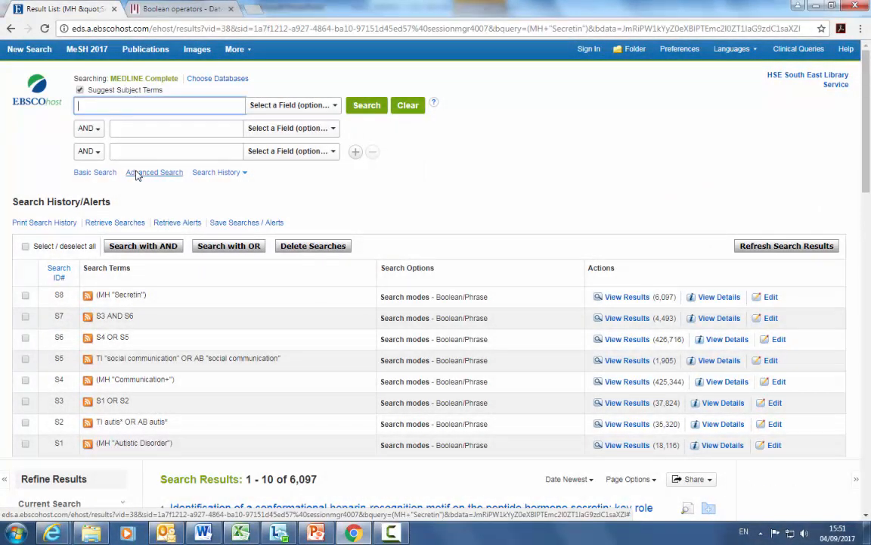
text(TI )
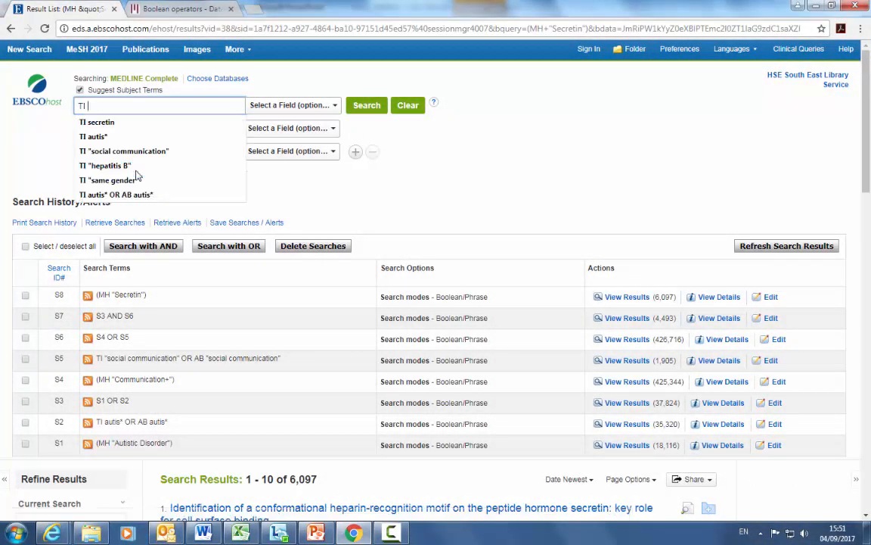
text(secretin)
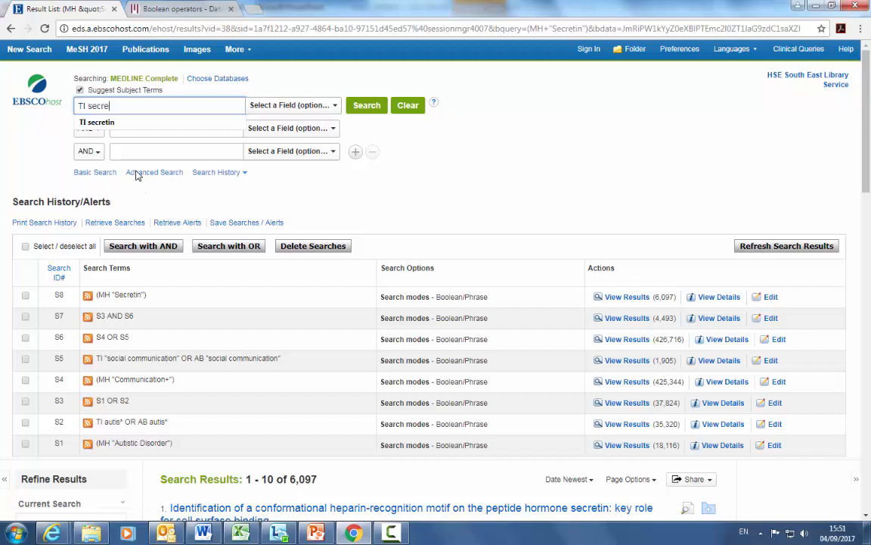
click(87, 127)
click(96, 148)
click(112, 128)
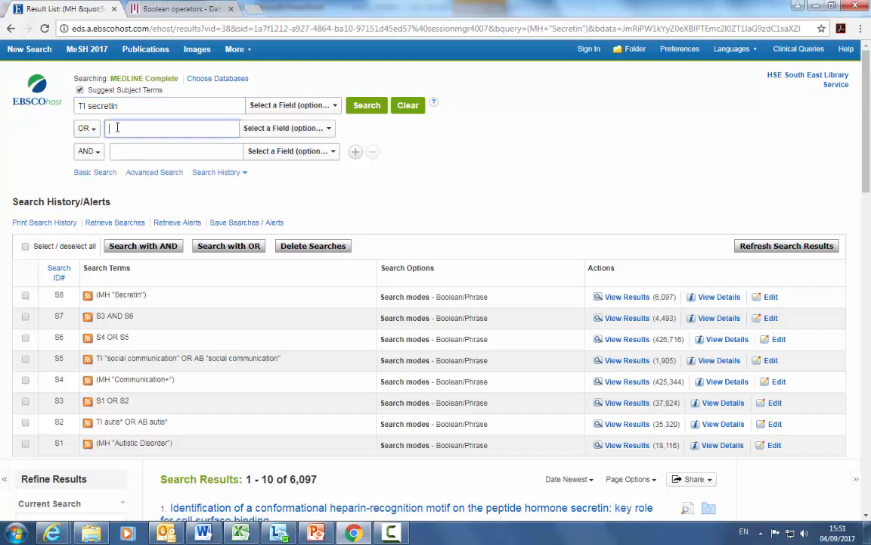
text(AB)
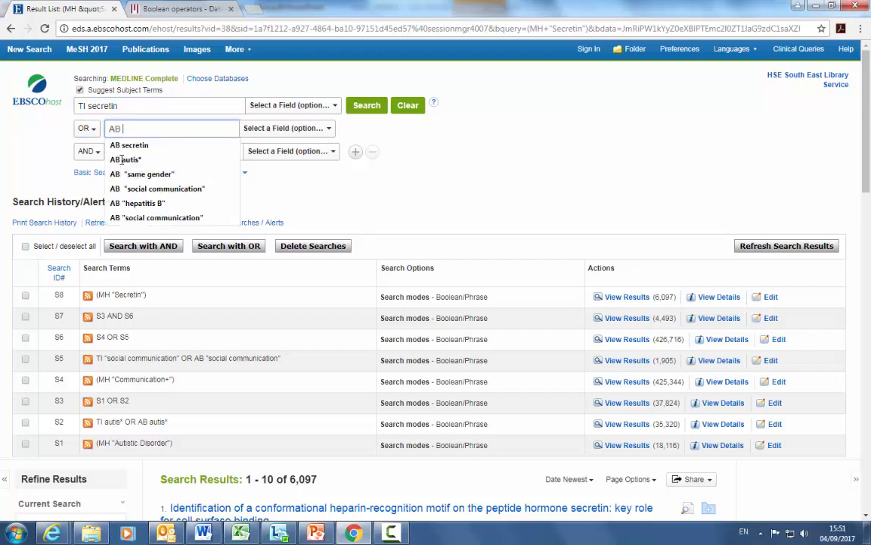
text( secreti)
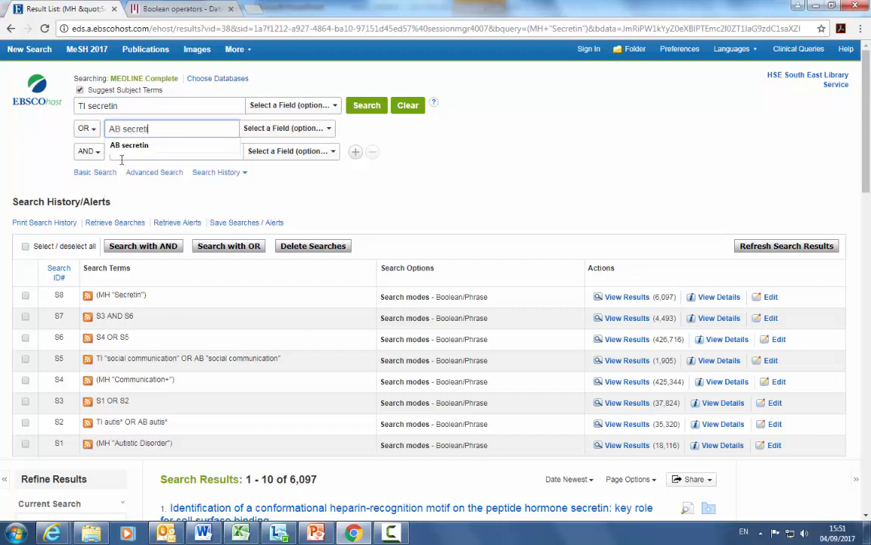
text(n)
click(367, 106)
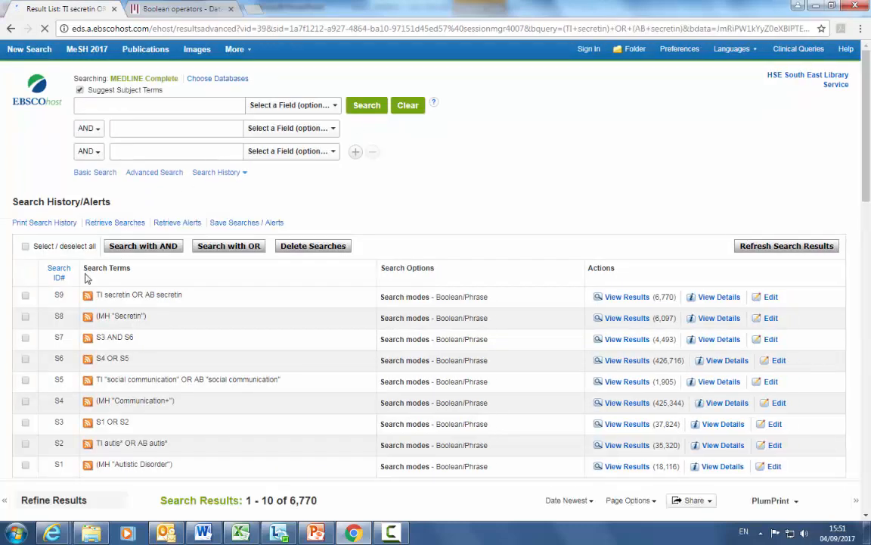
Step: Combine searches S8 and S9 with OR from the search history
click(25, 318)
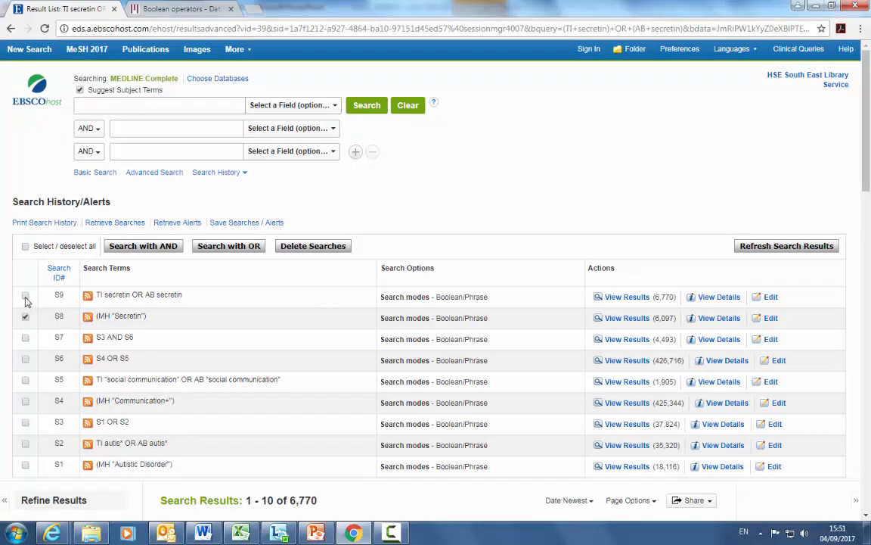
click(25, 297)
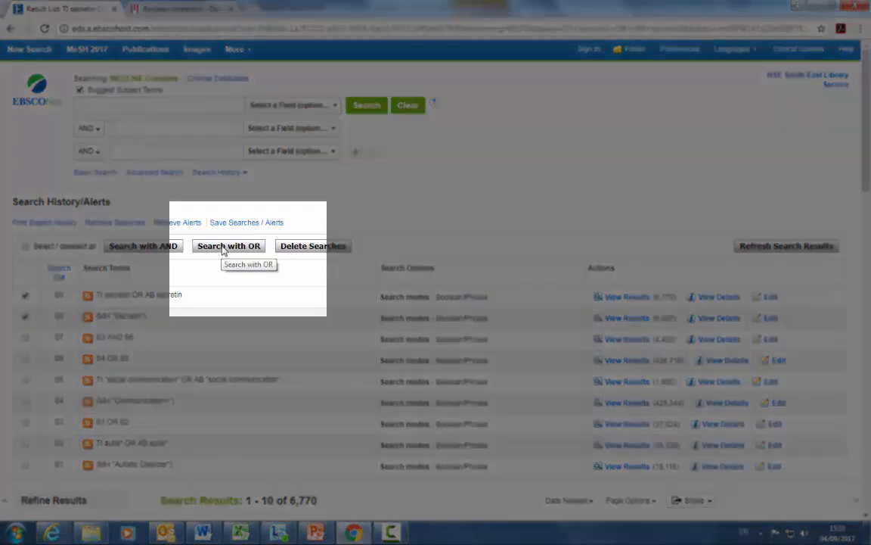
click(228, 246)
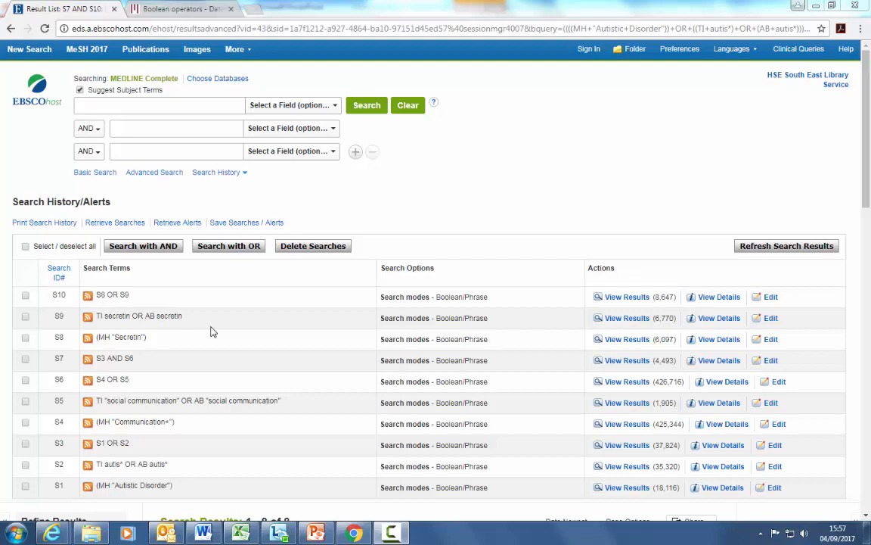
Step: Combine searches S7 and S10 with AND from the search history
click(25, 362)
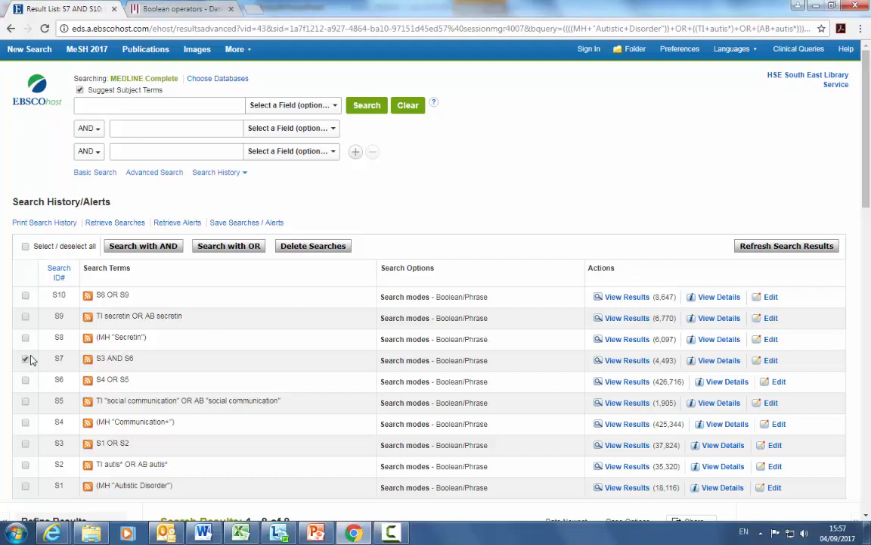
click(25, 297)
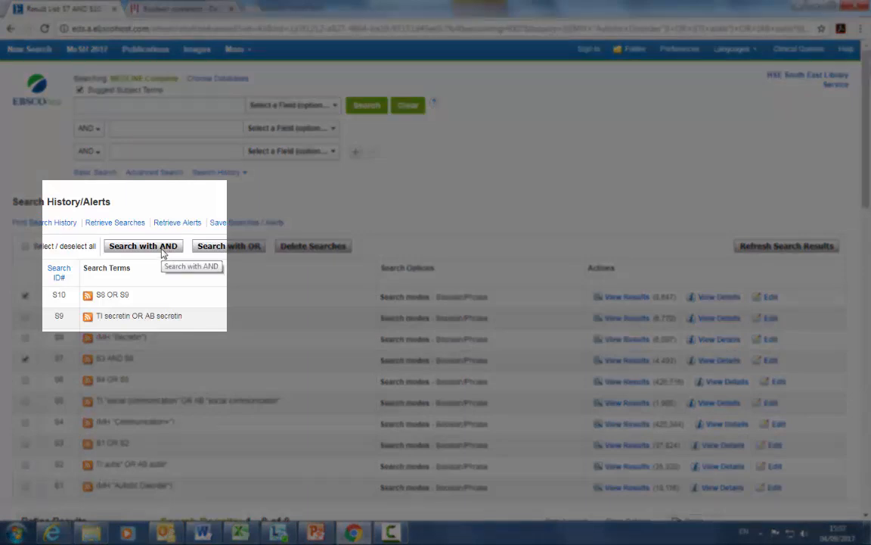
click(162, 253)
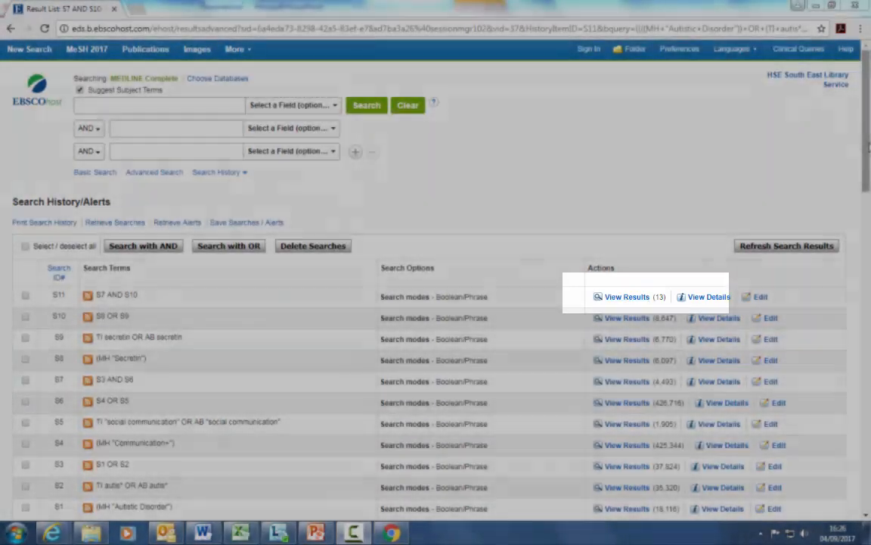
Step: Limit the final results to the all child: 0-18 years age group
drag(867, 172, 870, 279)
drag(870, 300, 870, 302)
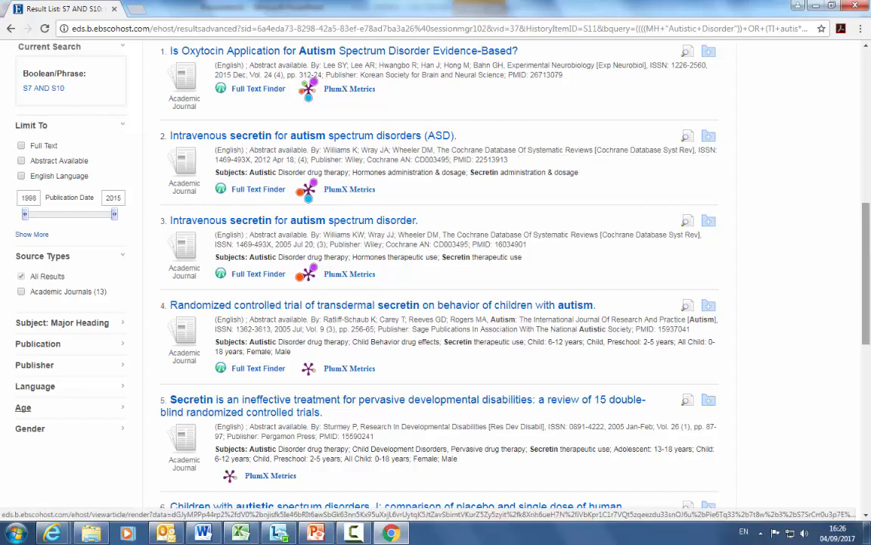
drag(867, 282, 868, 338)
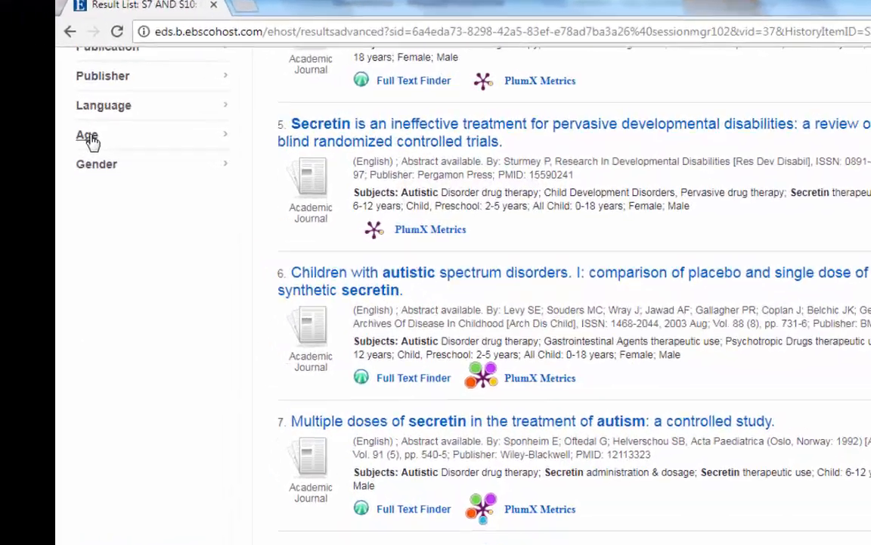
click(29, 104)
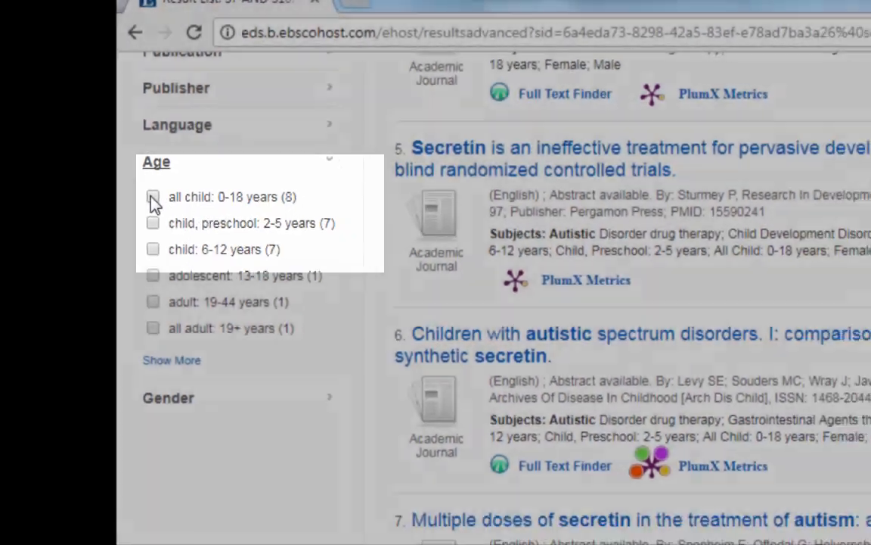
click(153, 198)
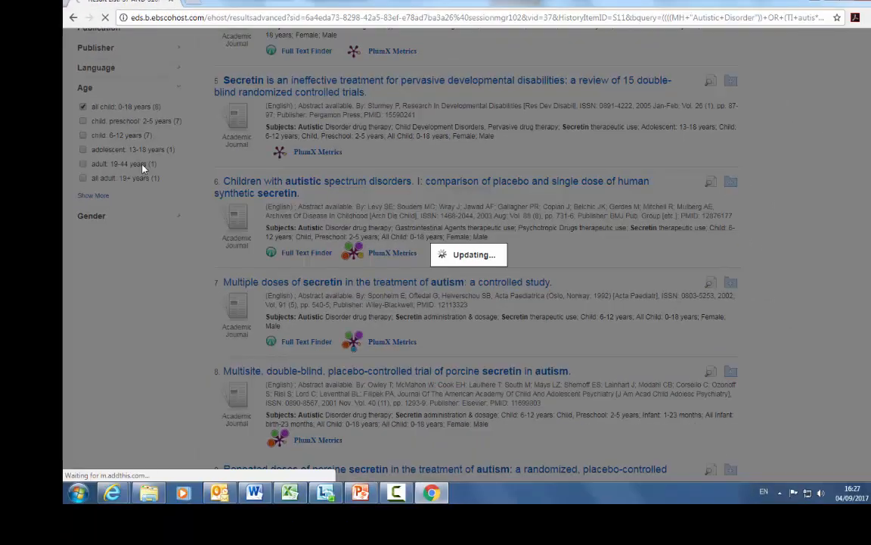